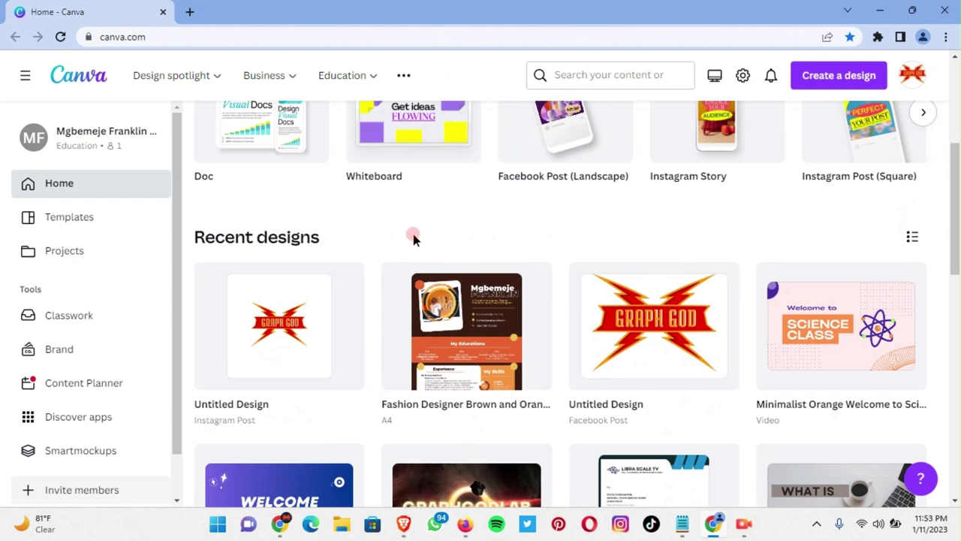
Browse the Canva home page's More category, then open the template search dropdown.
{"action": "scroll", "coordinate": [413, 238], "scroll_direction": "up", "scroll_amount": 4}
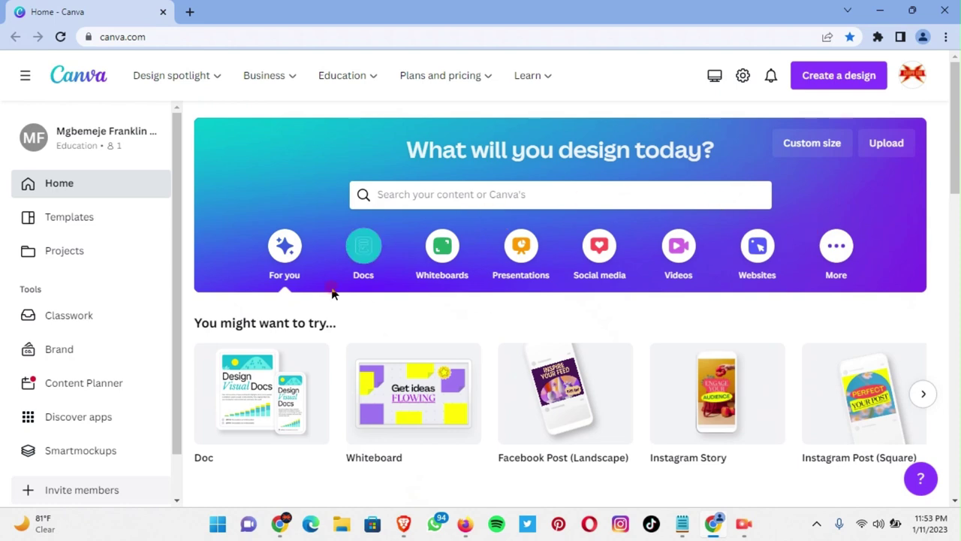
{"action": "scroll", "coordinate": [650, 190], "scroll_direction": "down", "scroll_amount": 2}
{"action": "scroll", "coordinate": [615, 196], "scroll_direction": "down", "scroll_amount": 1}
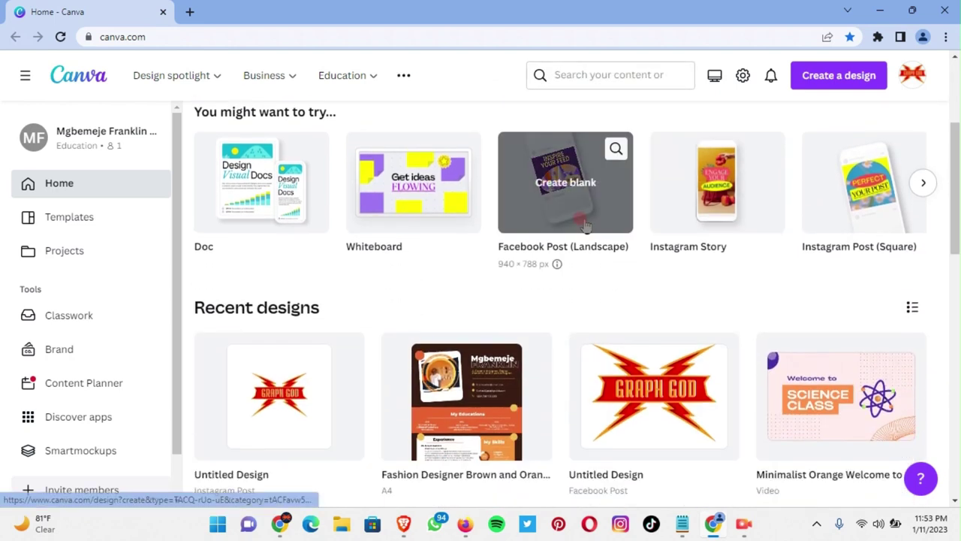
{"action": "scroll", "coordinate": [588, 217], "scroll_direction": "up", "scroll_amount": 3}
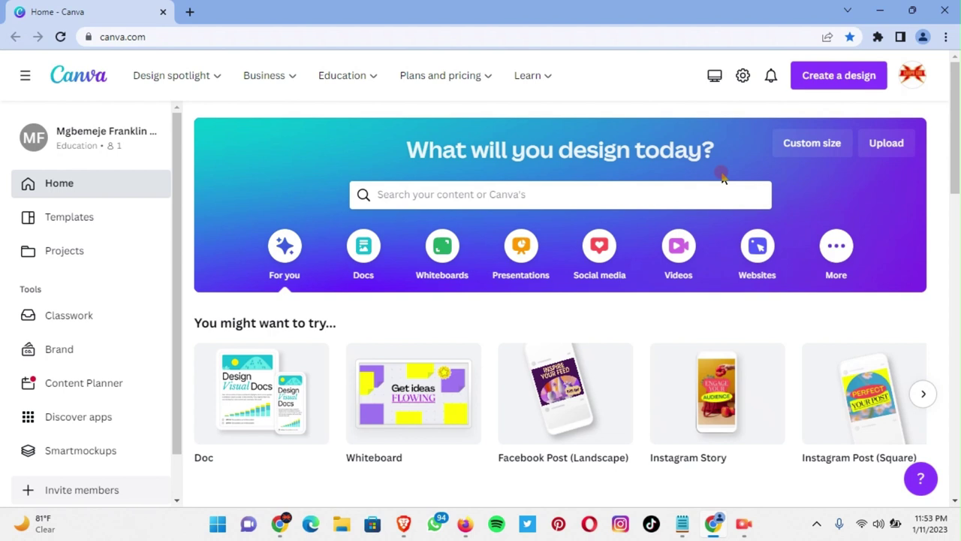
{"action": "left_click", "coordinate": [838, 247]}
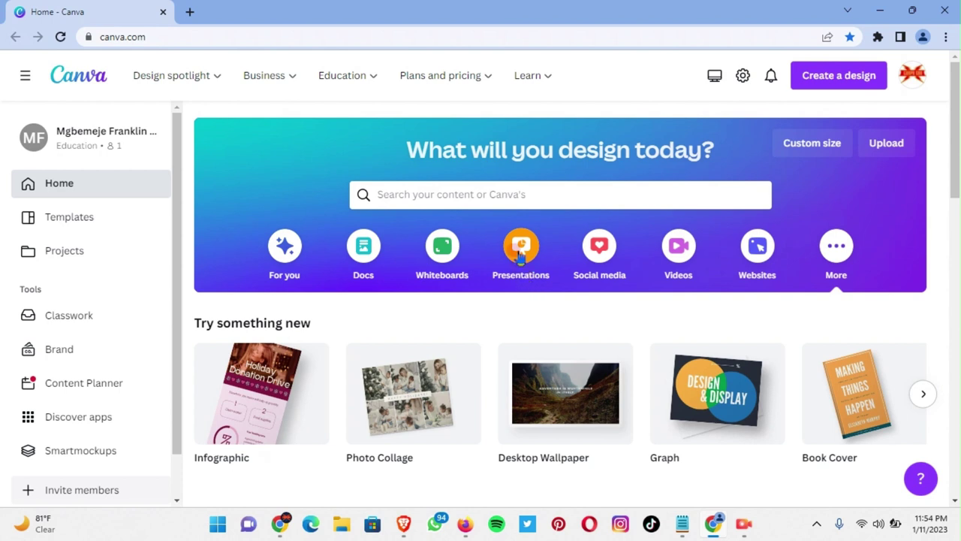
{"action": "left_click", "coordinate": [591, 195]}
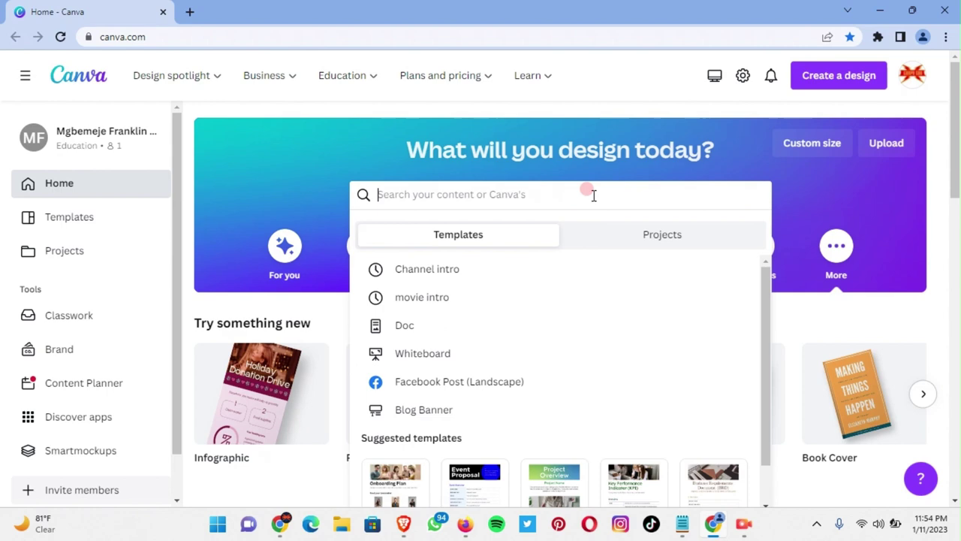
Load Canva's home page in a second browser tab from the Canva bookmark.
{"action": "left_click", "coordinate": [190, 12]}
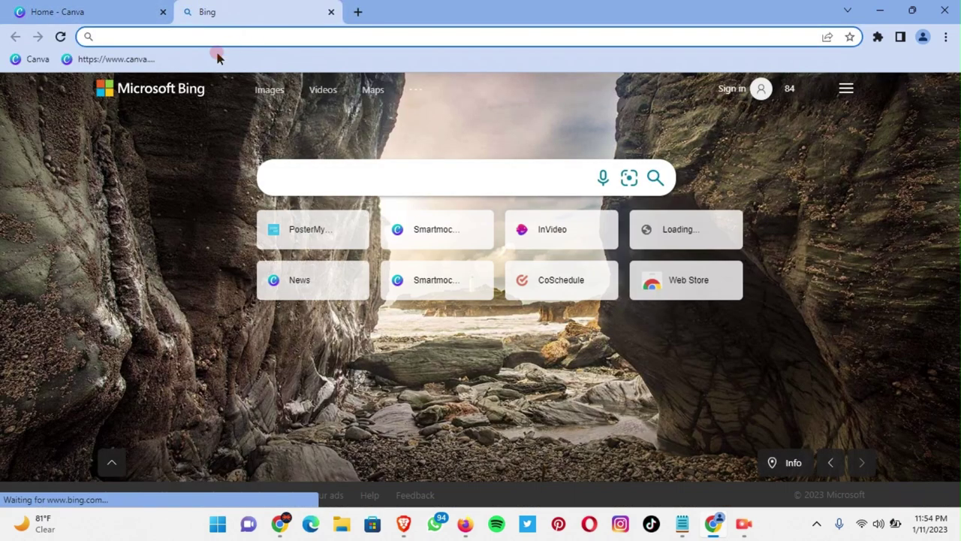
{"action": "left_click", "coordinate": [38, 60]}
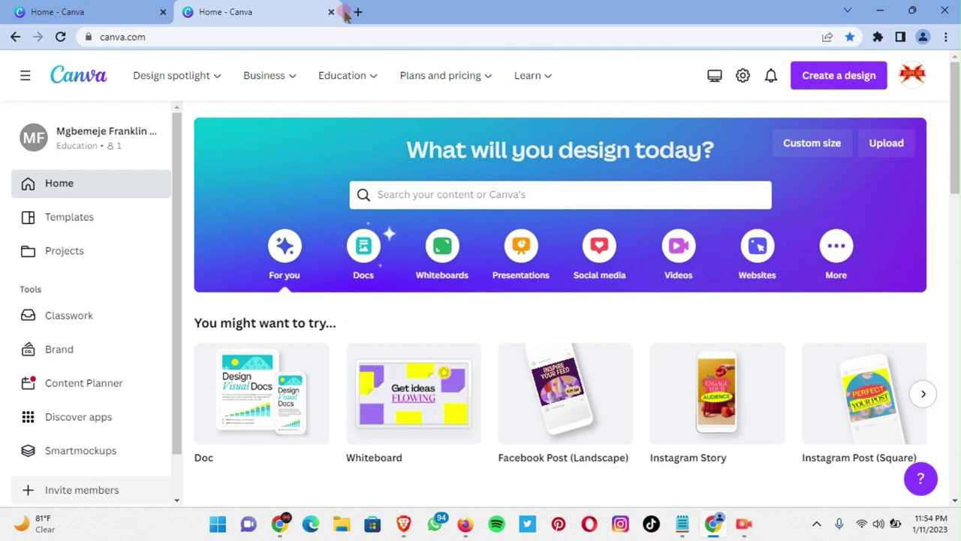
Close the older duplicate Canva tab and reopen the home page template search.
{"action": "left_click", "coordinate": [163, 11]}
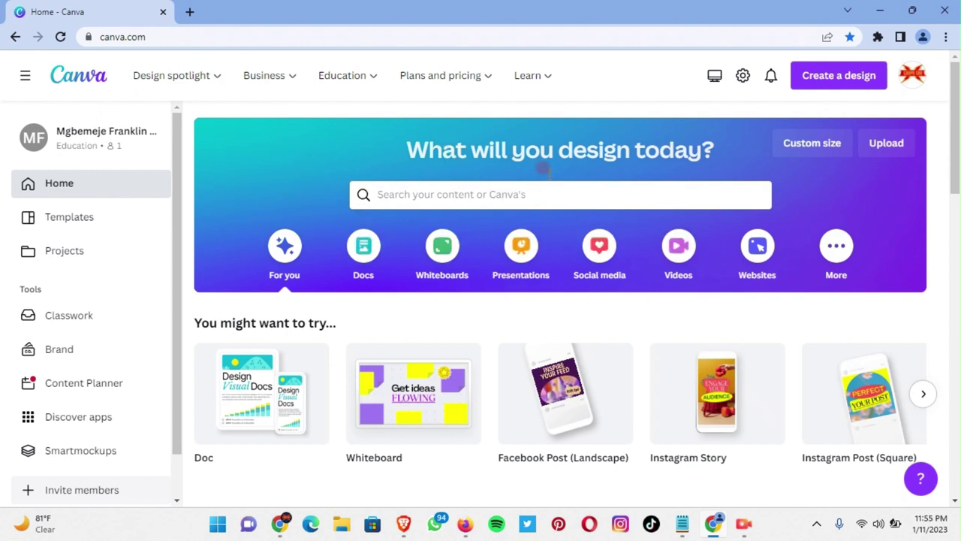
{"action": "left_click", "coordinate": [451, 193]}
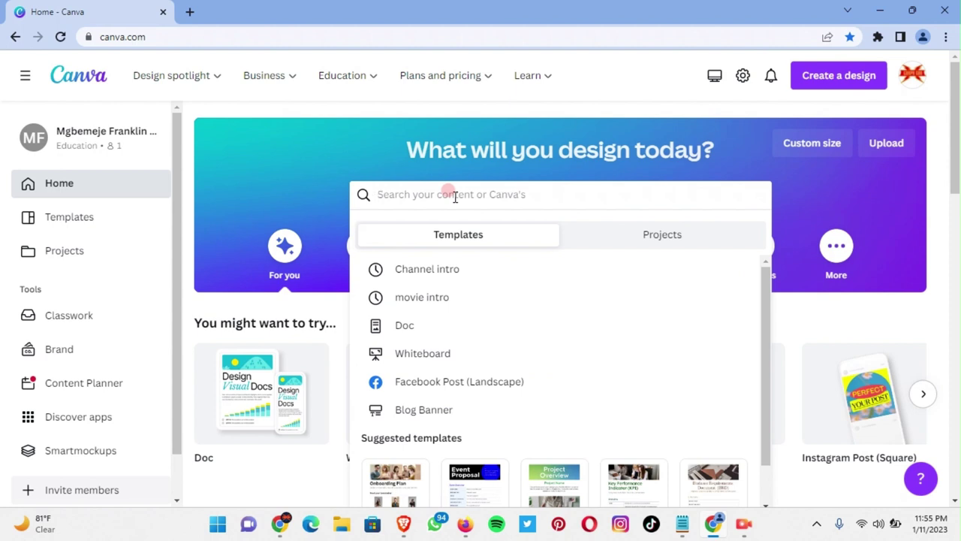
Search Canva templates for 'logo' and scroll through the logo results grid.
{"action": "type", "text": "logo"}
{"action": "key", "text": "Return"}
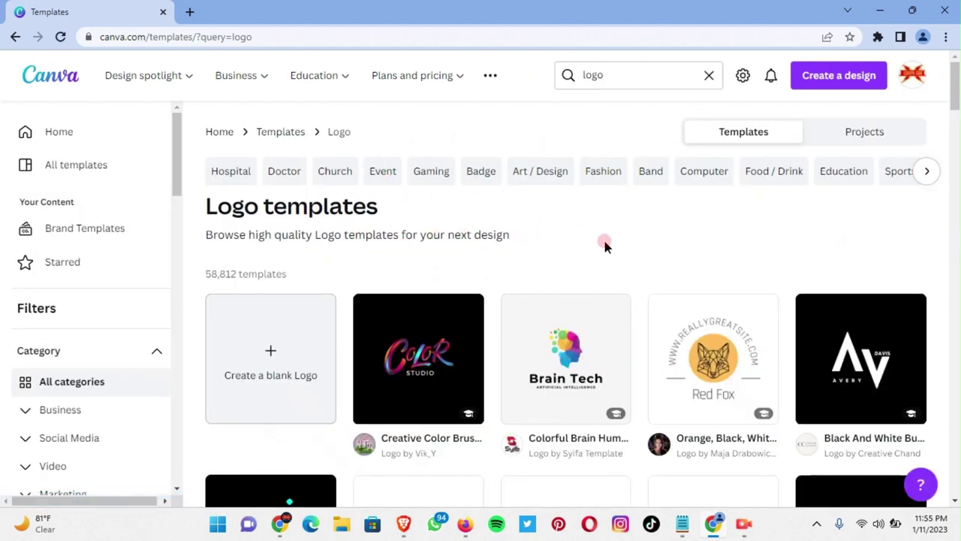
{"action": "scroll", "coordinate": [703, 216], "scroll_direction": "down", "scroll_amount": 2}
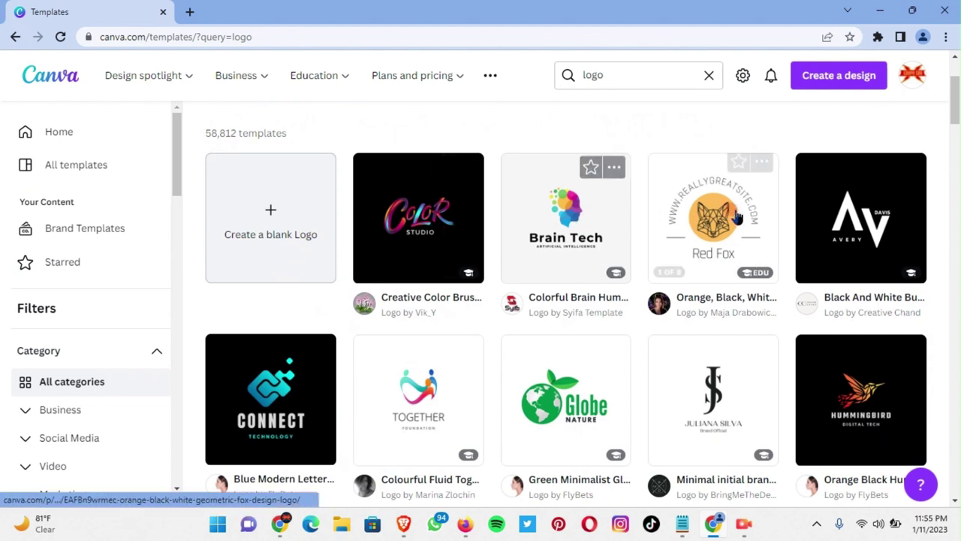
{"action": "mouse_move", "coordinate": [566, 358]}
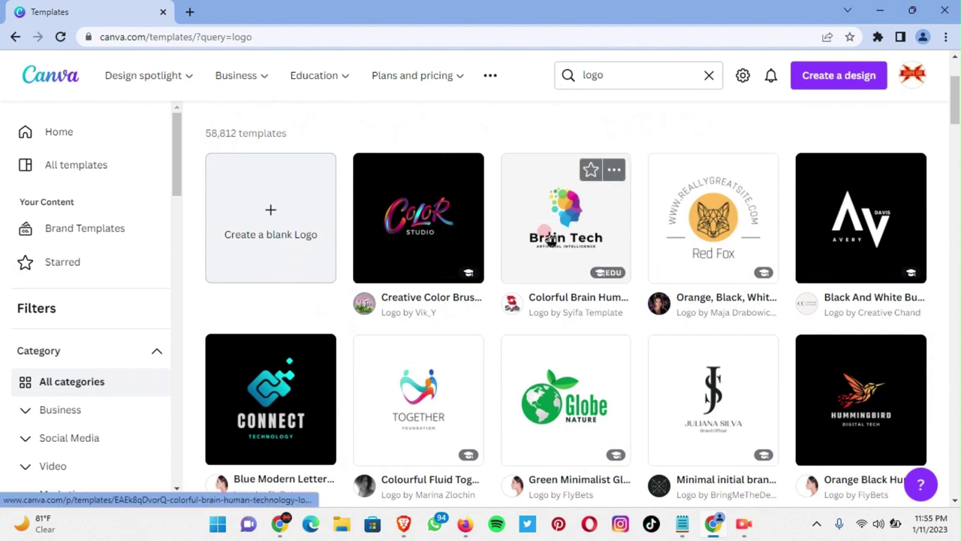
{"action": "scroll", "coordinate": [552, 239], "scroll_direction": "down", "scroll_amount": 1}
{"action": "scroll", "coordinate": [507, 269], "scroll_direction": "down", "scroll_amount": 1}
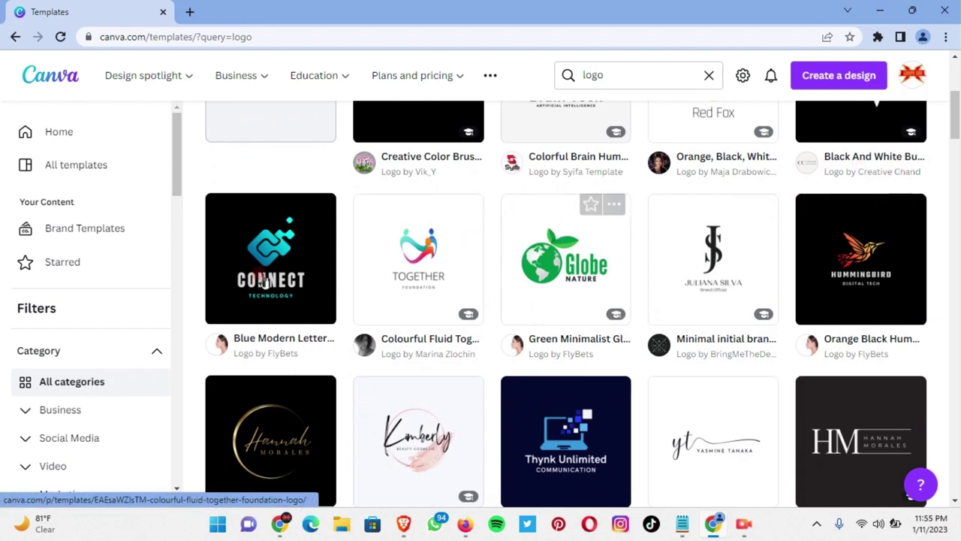
{"action": "scroll", "coordinate": [270, 271], "scroll_direction": "down", "scroll_amount": 3}
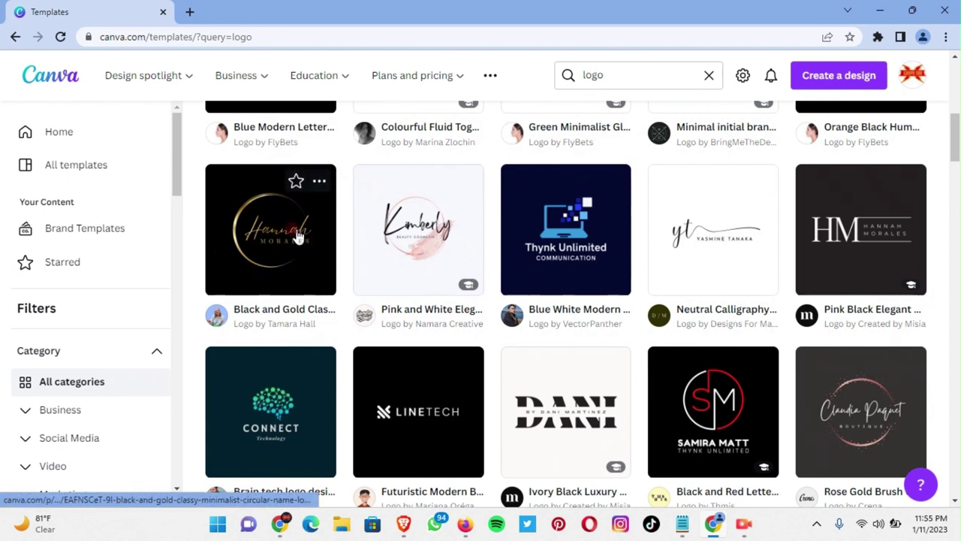
{"action": "scroll", "coordinate": [480, 232], "scroll_direction": "down", "scroll_amount": 2}
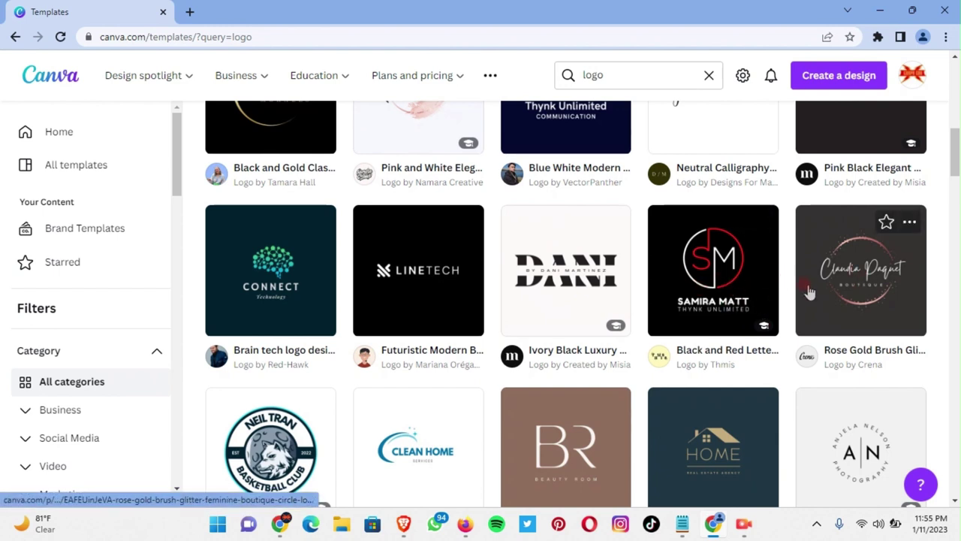
{"action": "scroll", "coordinate": [510, 192], "scroll_direction": "down", "scroll_amount": 2}
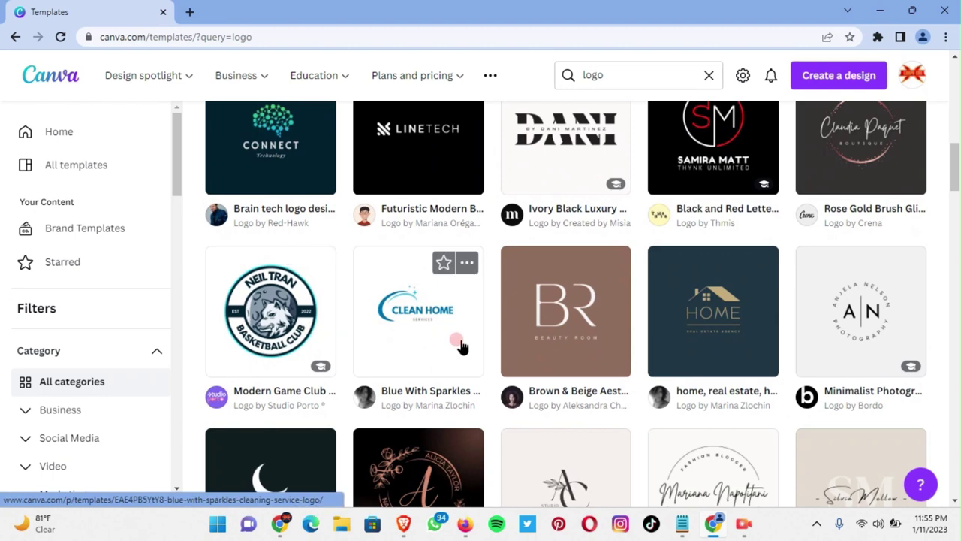
{"action": "mouse_move", "coordinate": [566, 449]}
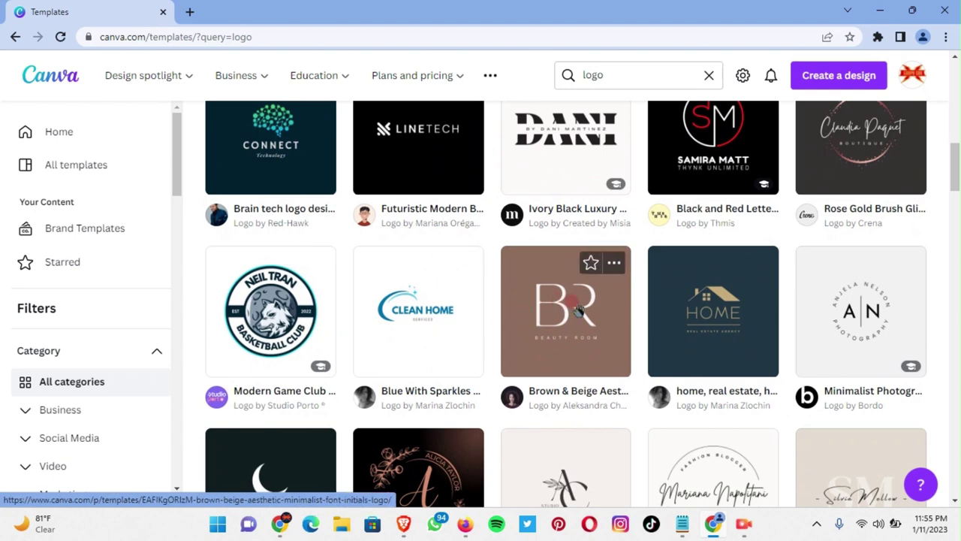
{"action": "scroll", "coordinate": [593, 300], "scroll_direction": "down", "scroll_amount": 2}
{"action": "scroll", "coordinate": [644, 278], "scroll_direction": "down", "scroll_amount": 2}
{"action": "scroll", "coordinate": [661, 278], "scroll_direction": "down", "scroll_amount": 1}
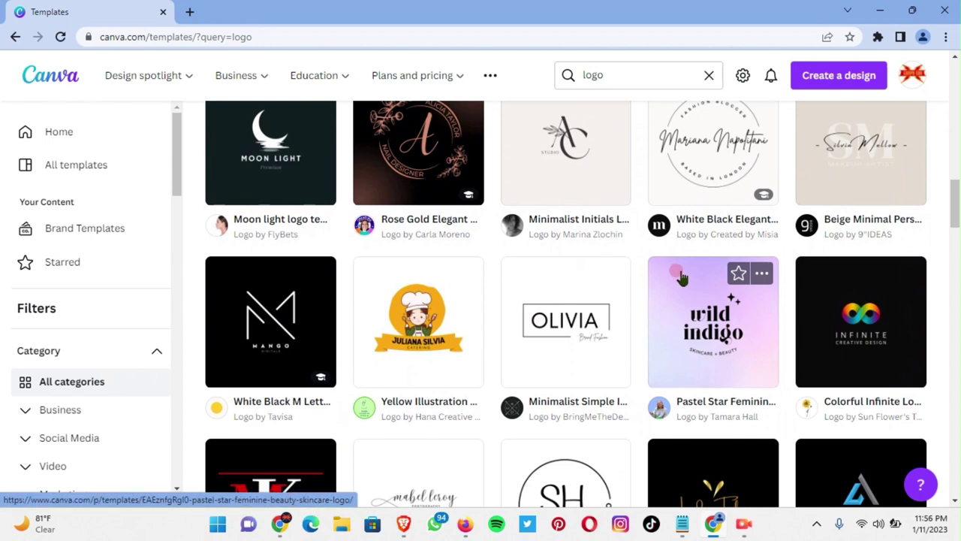
{"action": "scroll", "coordinate": [682, 278], "scroll_direction": "down", "scroll_amount": 3}
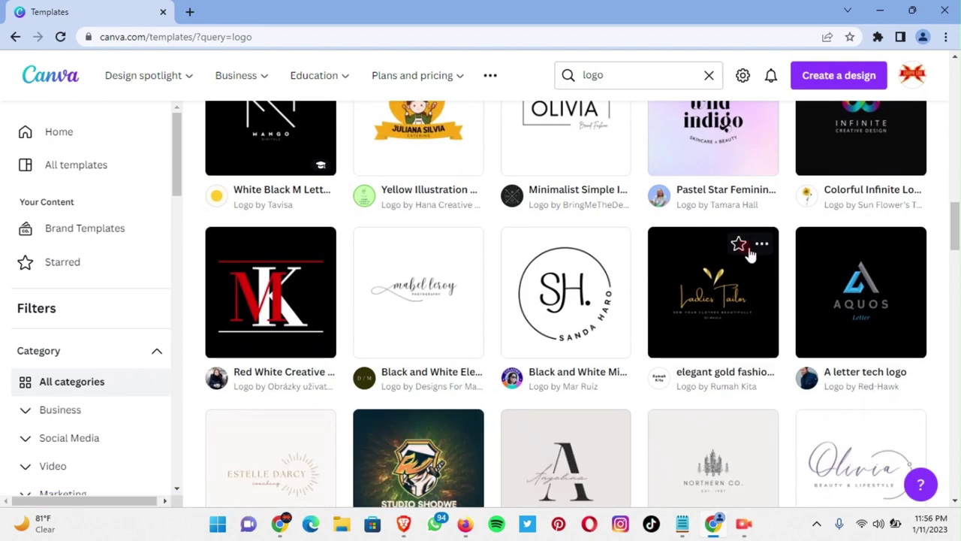
{"action": "scroll", "coordinate": [748, 252], "scroll_direction": "down", "scroll_amount": 3}
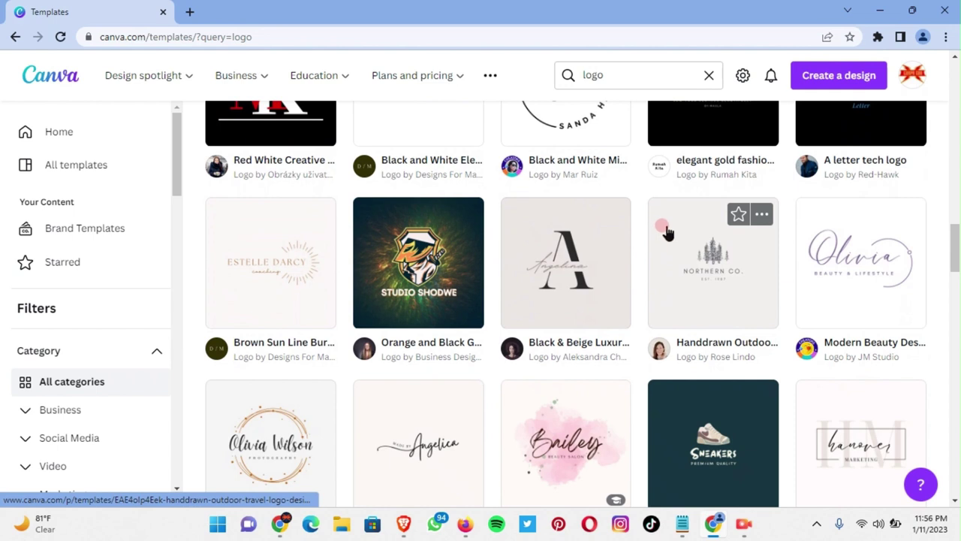
{"action": "scroll", "coordinate": [615, 259], "scroll_direction": "down", "scroll_amount": 1}
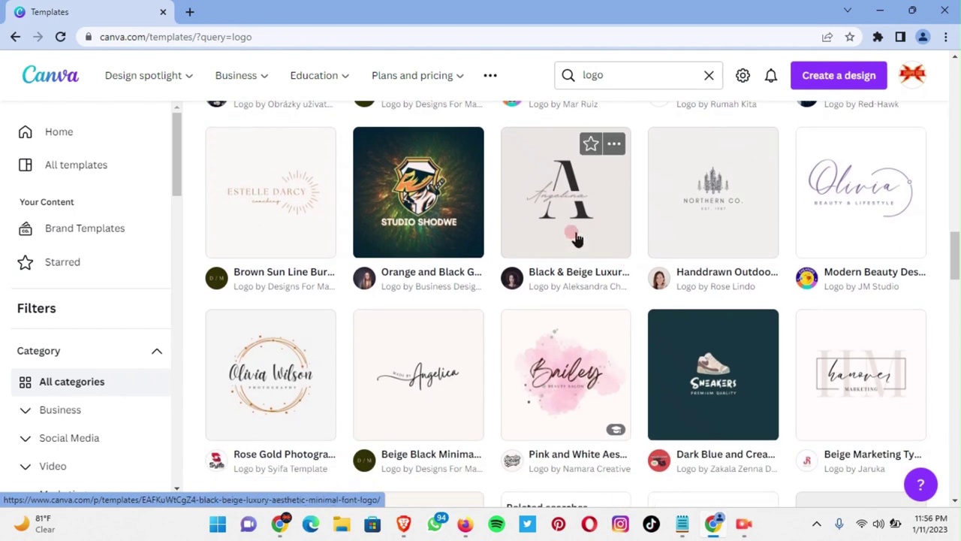
{"action": "mouse_move", "coordinate": [418, 263]}
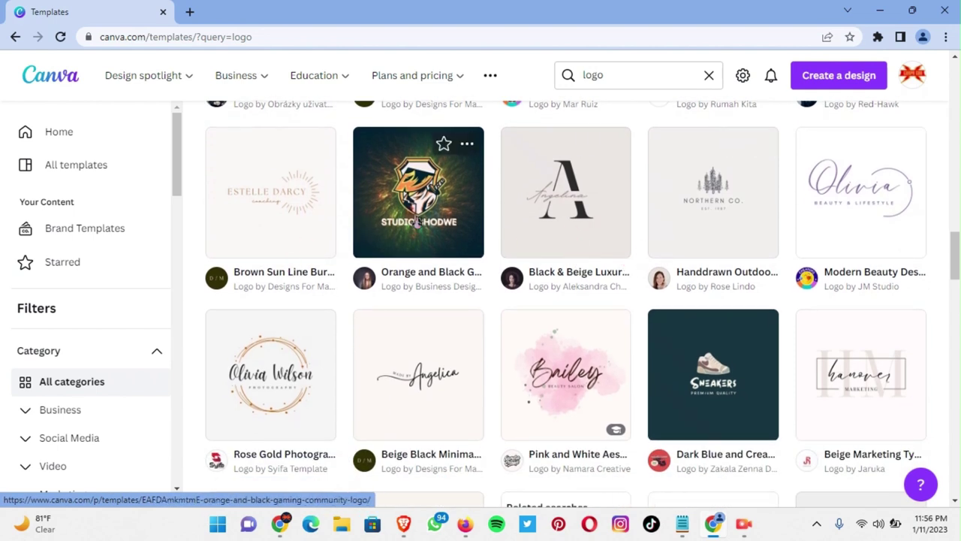
{"action": "scroll", "coordinate": [417, 220], "scroll_direction": "down", "scroll_amount": 3}
{"action": "scroll", "coordinate": [418, 220], "scroll_direction": "down", "scroll_amount": 1}
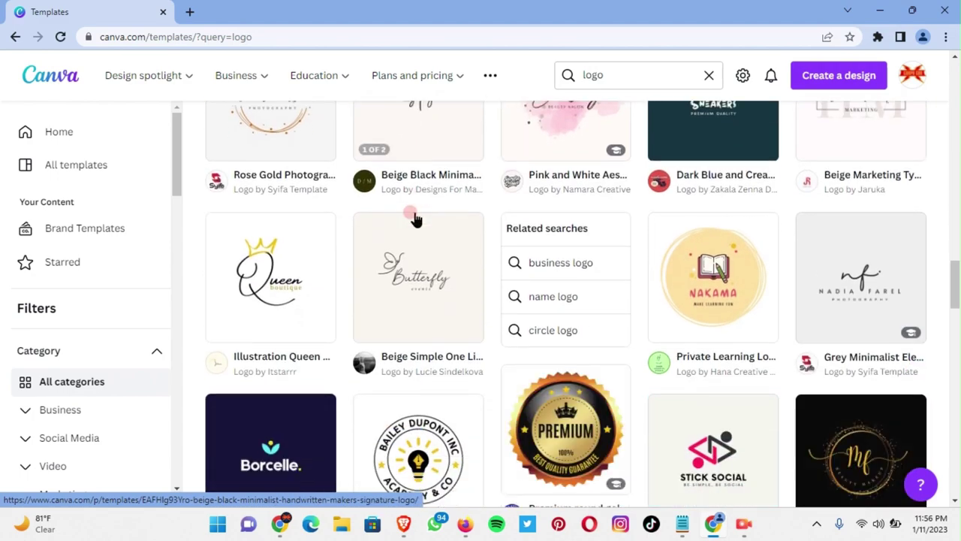
{"action": "scroll", "coordinate": [417, 220], "scroll_direction": "up", "scroll_amount": 7}
{"action": "scroll", "coordinate": [418, 220], "scroll_direction": "down", "scroll_amount": 7}
{"action": "scroll", "coordinate": [413, 220], "scroll_direction": "down", "scroll_amount": 4}
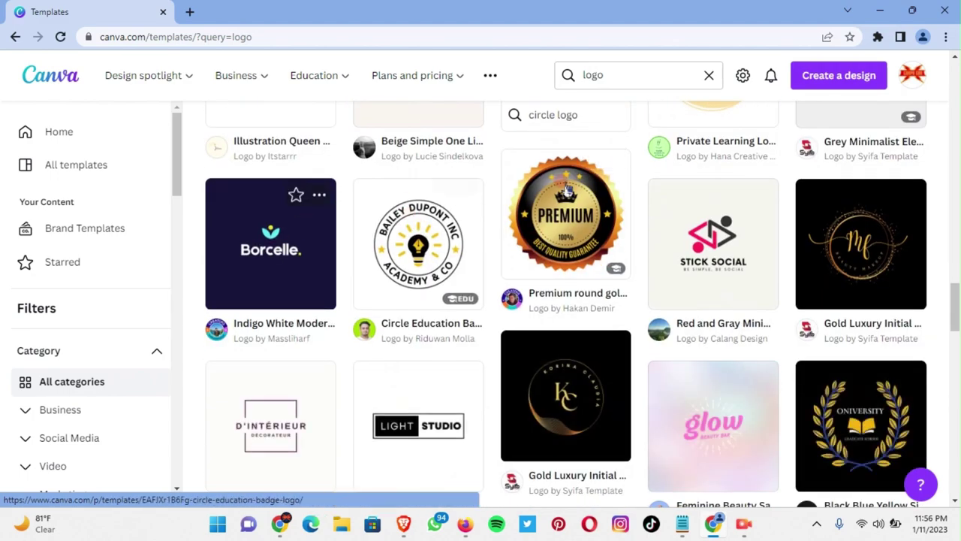
{"action": "scroll", "coordinate": [227, 310], "scroll_direction": "up", "scroll_amount": 1}
{"action": "scroll", "coordinate": [343, 279], "scroll_direction": "up", "scroll_amount": 4}
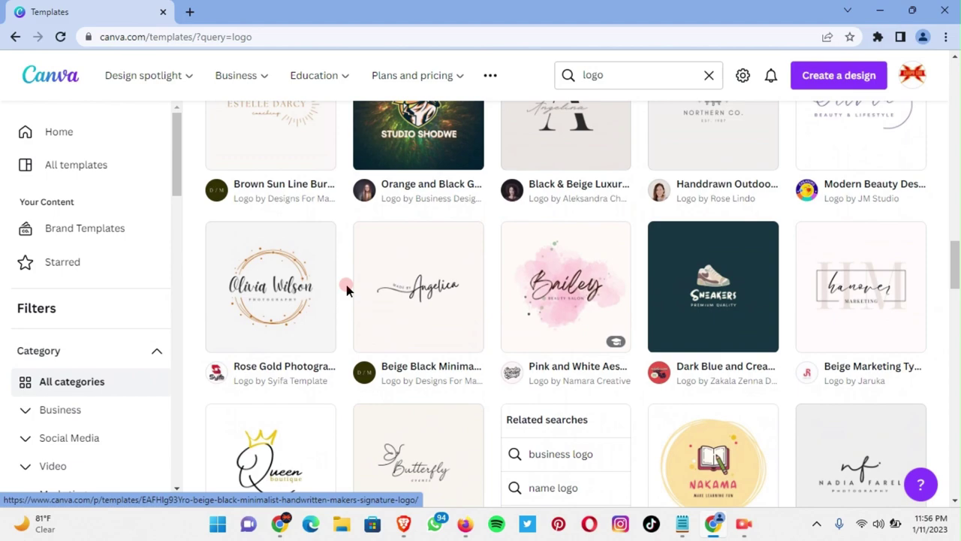
{"action": "scroll", "coordinate": [498, 253], "scroll_direction": "up", "scroll_amount": 5}
{"action": "scroll", "coordinate": [434, 266], "scroll_direction": "up", "scroll_amount": 5}
{"action": "scroll", "coordinate": [451, 259], "scroll_direction": "down", "scroll_amount": 3}
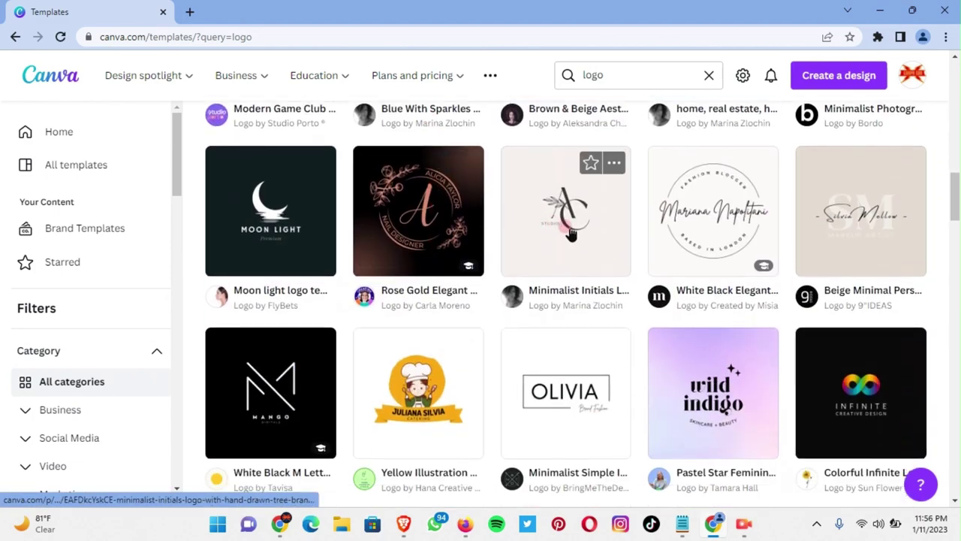
{"action": "scroll", "coordinate": [577, 259], "scroll_direction": "down", "scroll_amount": 1}
{"action": "scroll", "coordinate": [578, 267], "scroll_direction": "down", "scroll_amount": 1}
{"action": "scroll", "coordinate": [589, 278], "scroll_direction": "down", "scroll_amount": 1}
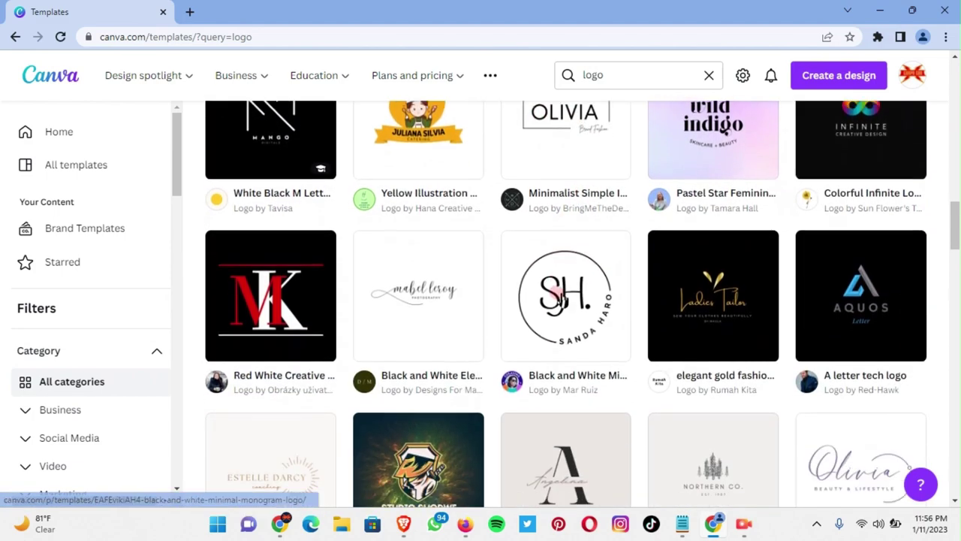
{"action": "scroll", "coordinate": [605, 287], "scroll_direction": "down", "scroll_amount": 2}
{"action": "scroll", "coordinate": [638, 247], "scroll_direction": "down", "scroll_amount": 2}
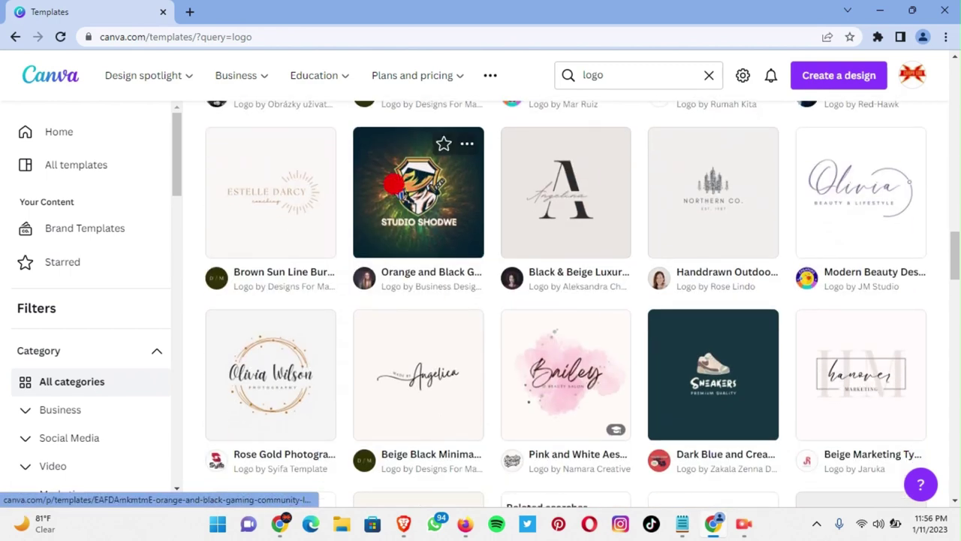
Open the Orange and Black Gaming Community Logo template in the editor.
{"action": "left_click", "coordinate": [435, 143]}
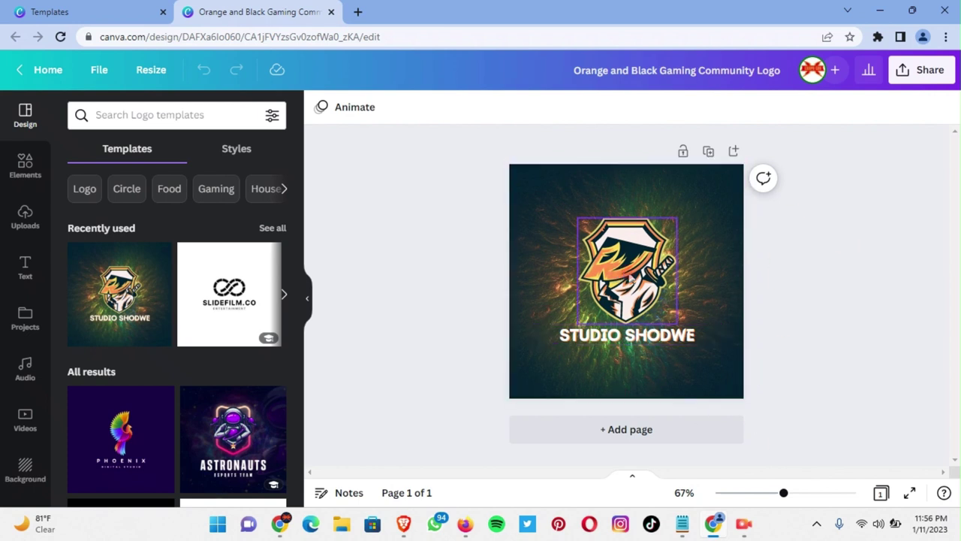
Select the samurai emblem and try several swatches on its navy parts, leaving them navy.
{"action": "left_click", "coordinate": [635, 306]}
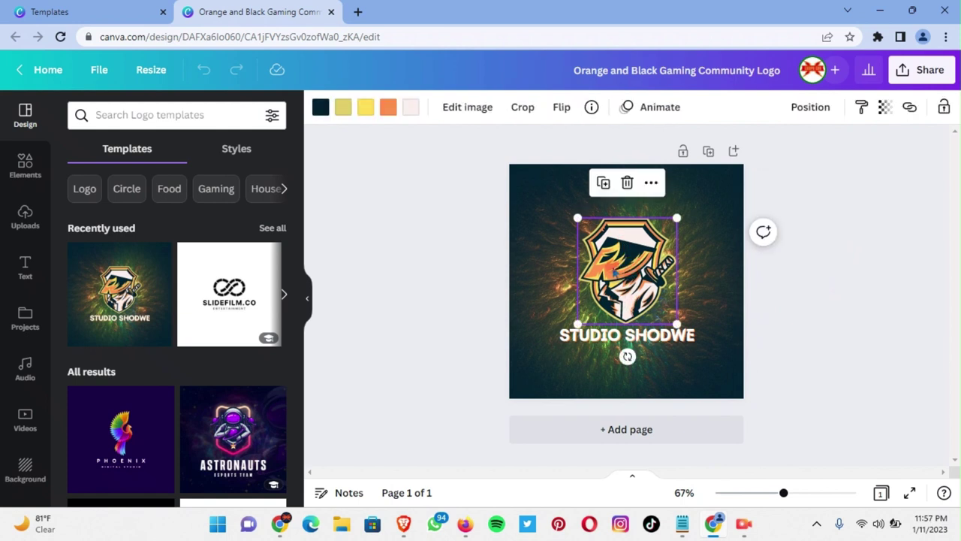
{"action": "left_click", "coordinate": [320, 109]}
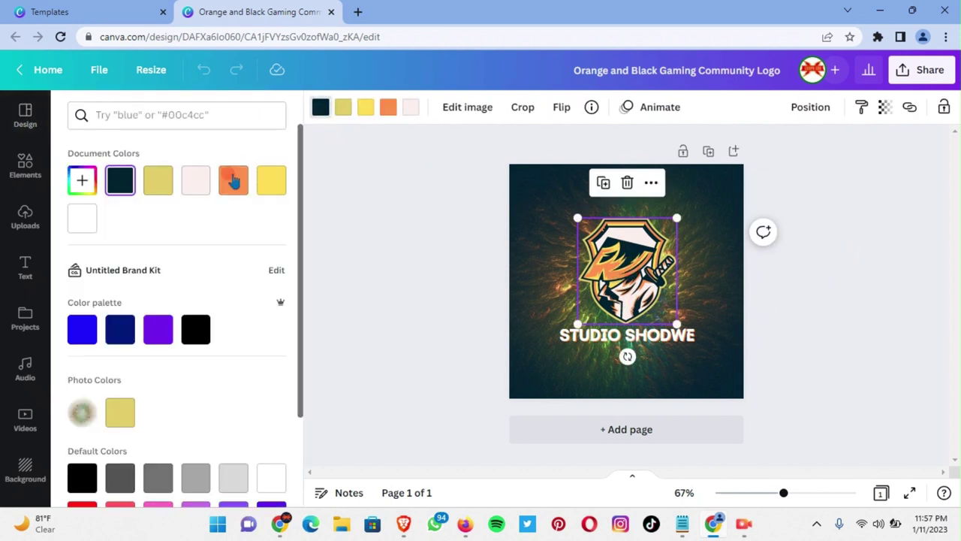
{"action": "left_click", "coordinate": [269, 183]}
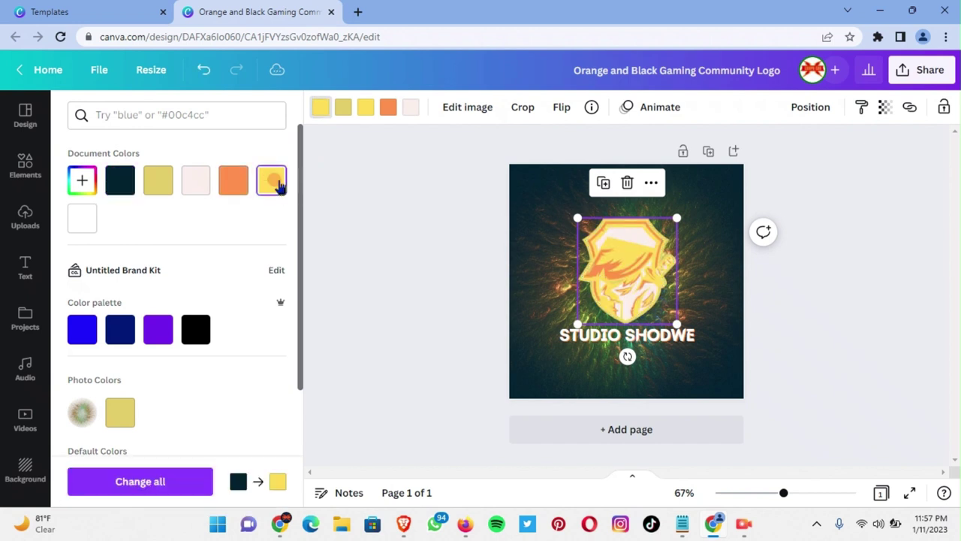
{"action": "left_click", "coordinate": [222, 182]}
{"action": "left_click", "coordinate": [189, 185]}
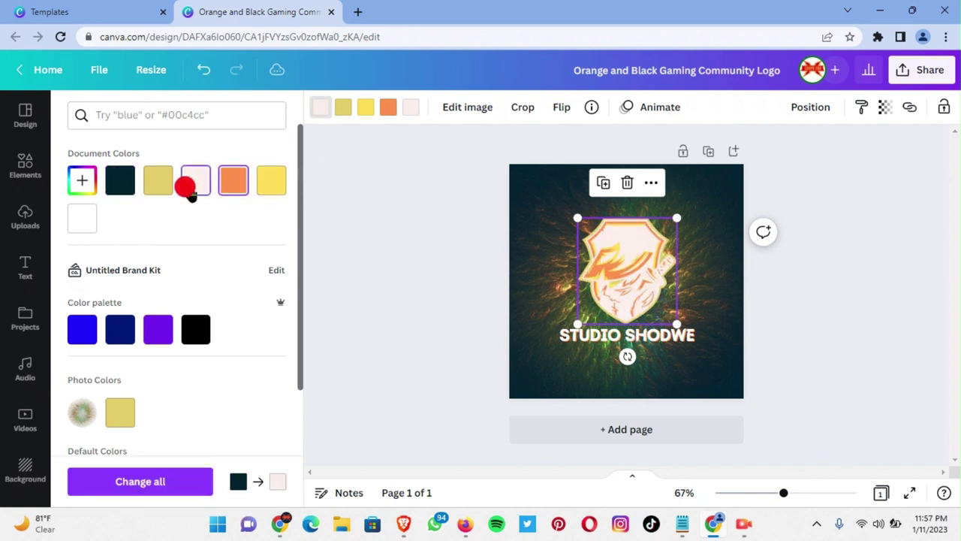
{"action": "left_click", "coordinate": [162, 188]}
{"action": "left_click", "coordinate": [120, 183]}
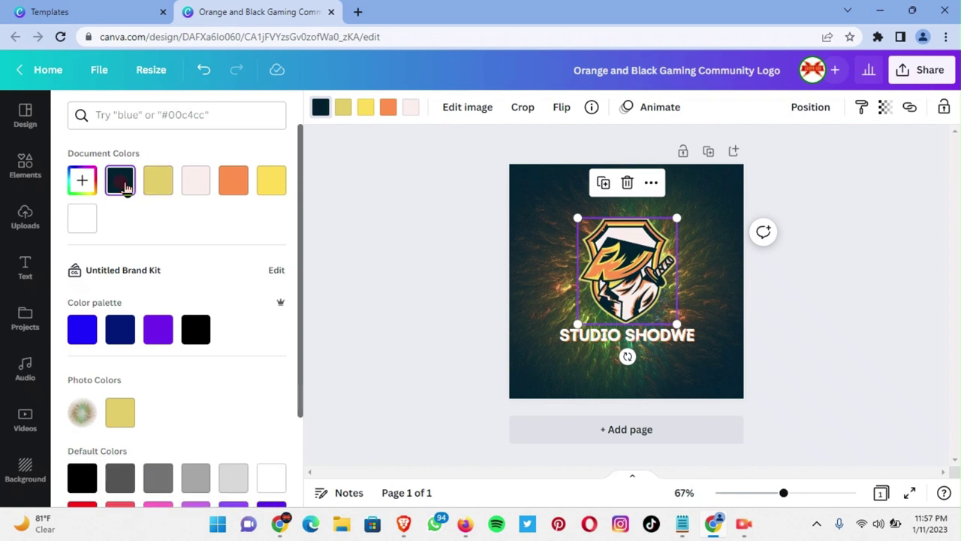
{"action": "left_click", "coordinate": [86, 180]}
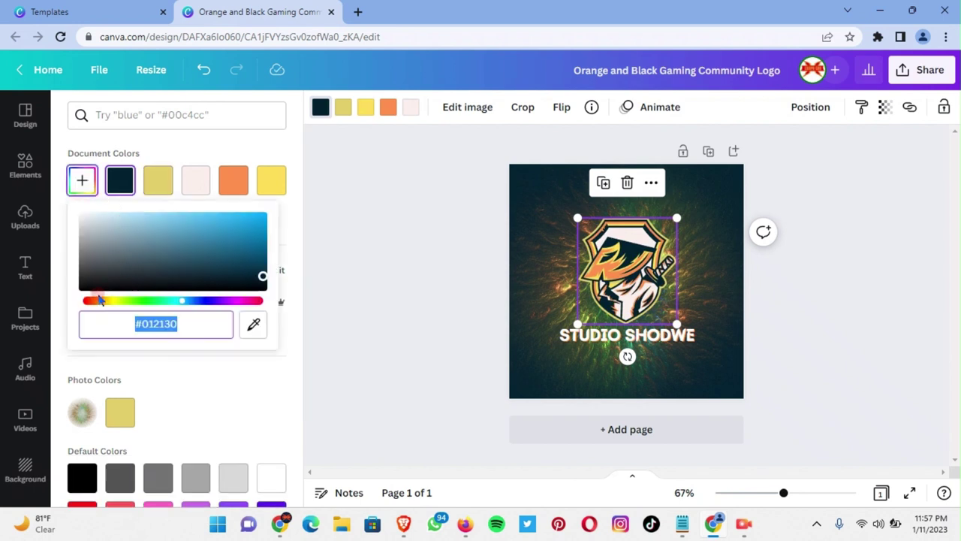
{"action": "left_click", "coordinate": [84, 301]}
{"action": "left_click_drag", "start_coordinate": [232, 232], "coordinate": [288, 205]}
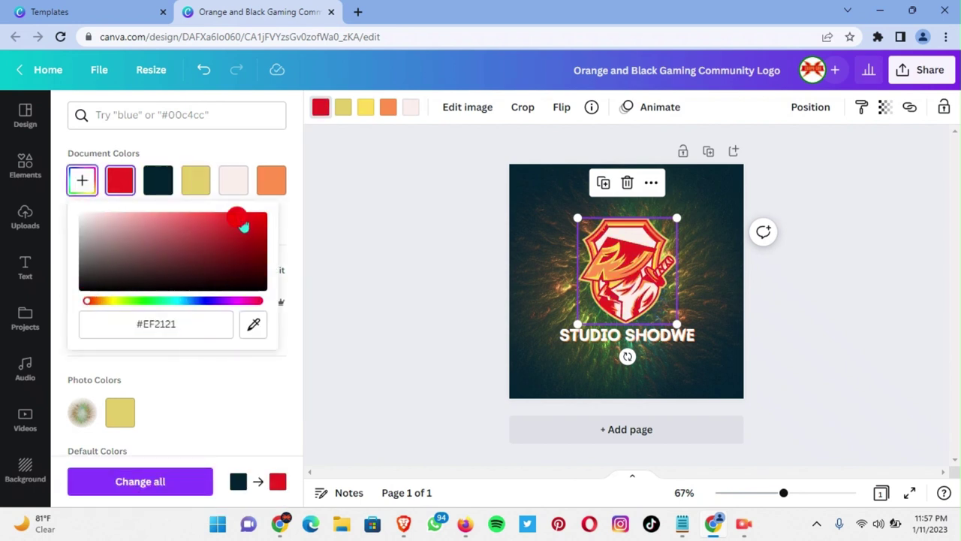
{"action": "left_click", "coordinate": [157, 186]}
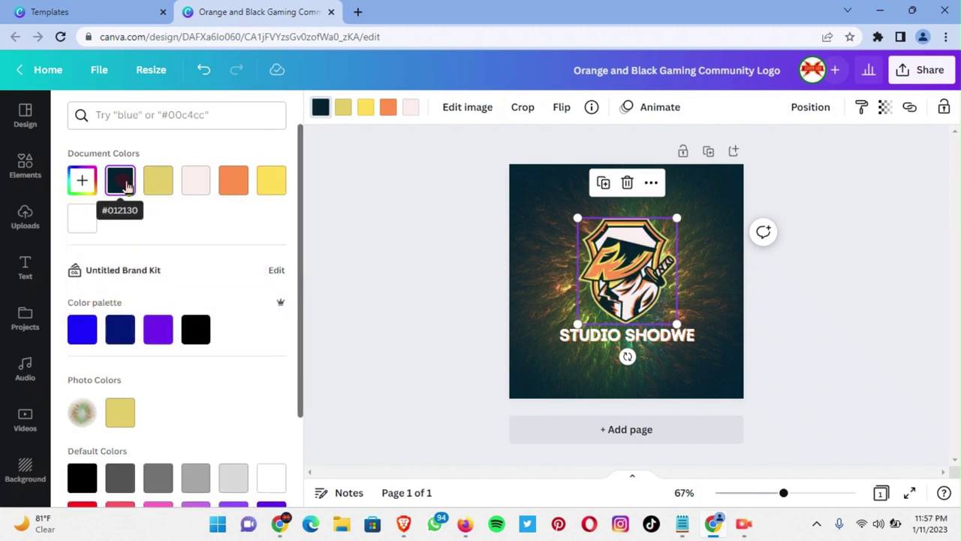
{"action": "left_click", "coordinate": [127, 186]}
Recolour the emblem's navy parts to a bright custom red.
{"action": "left_click", "coordinate": [320, 109]}
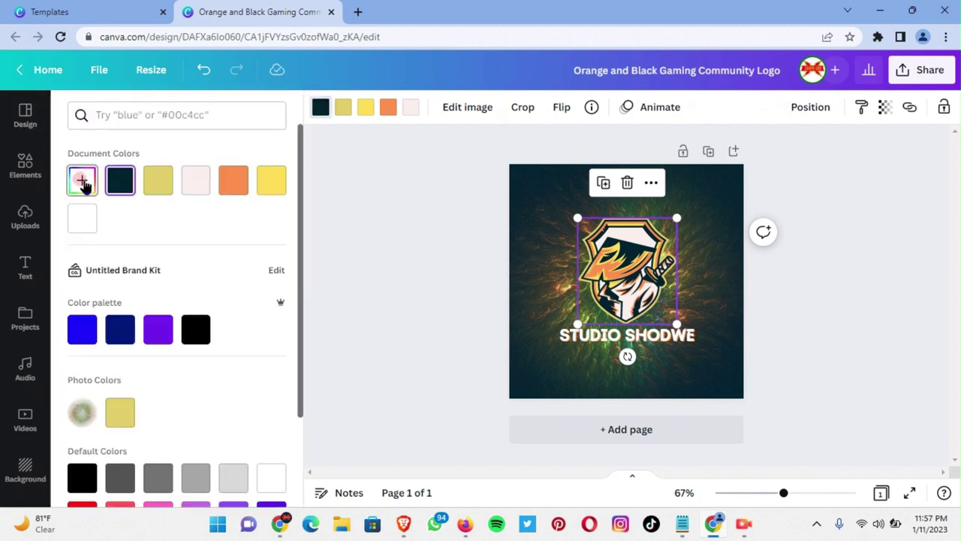
{"action": "left_click", "coordinate": [82, 180]}
{"action": "left_click_drag", "start_coordinate": [172, 294], "coordinate": [84, 302]}
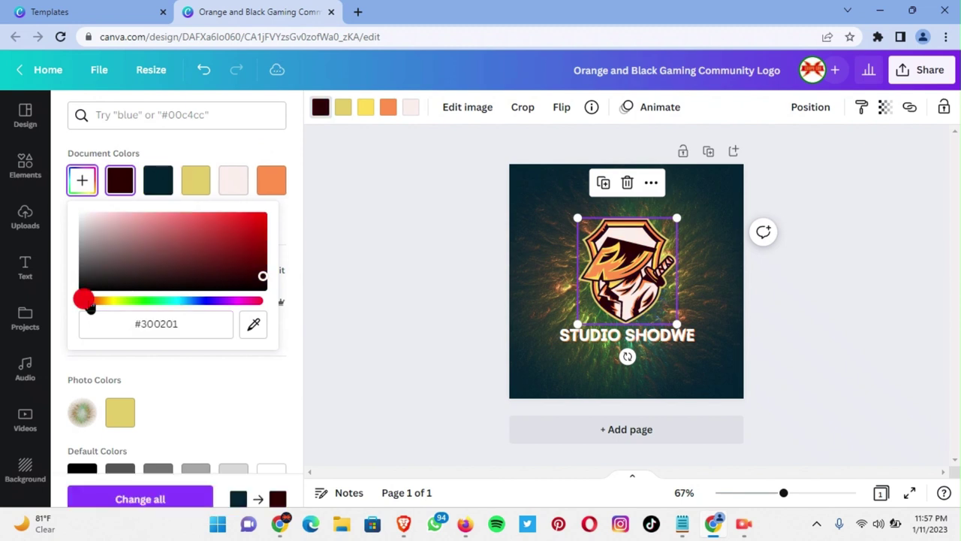
{"action": "left_click", "coordinate": [250, 225]}
{"action": "left_click_drag", "start_coordinate": [256, 231], "coordinate": [268, 213]}
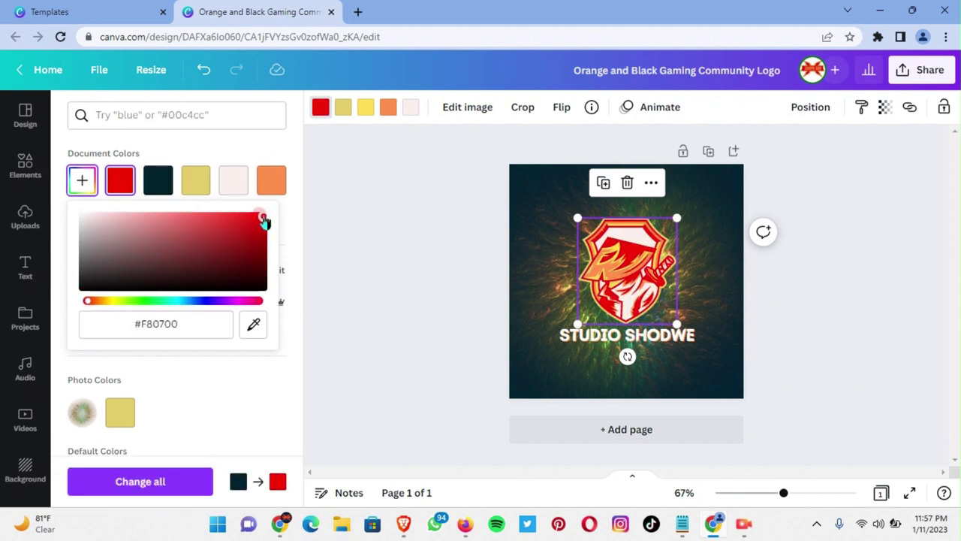
{"action": "left_click", "coordinate": [373, 191]}
Turn the emblem's muted-yellow parts white, yellow parts orange, and pale pink pure white.
{"action": "left_click", "coordinate": [347, 110]}
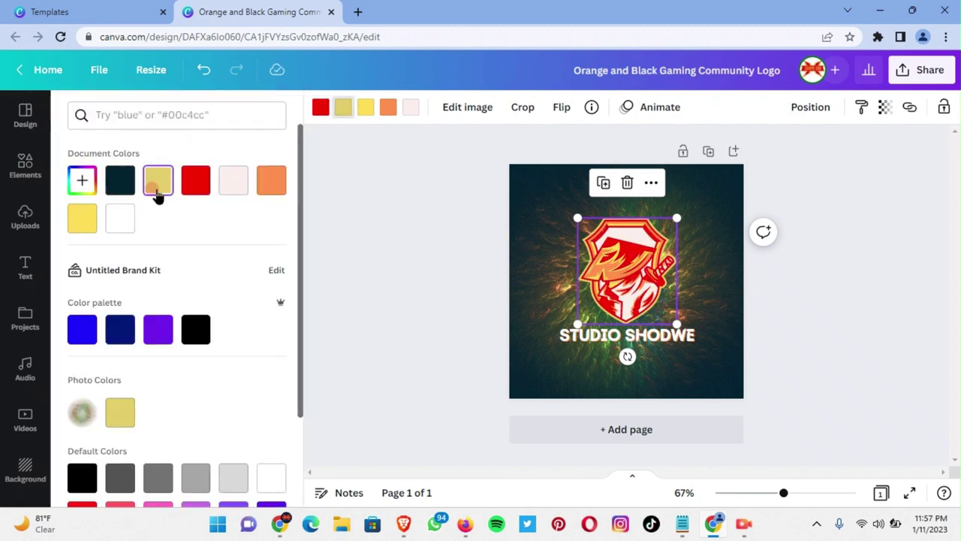
{"action": "left_click", "coordinate": [116, 216]}
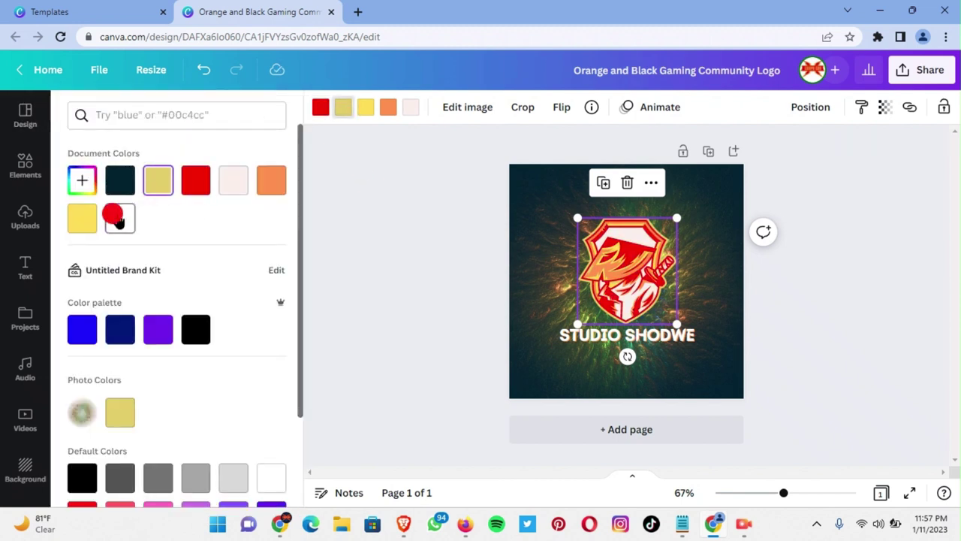
{"action": "left_click", "coordinate": [367, 109]}
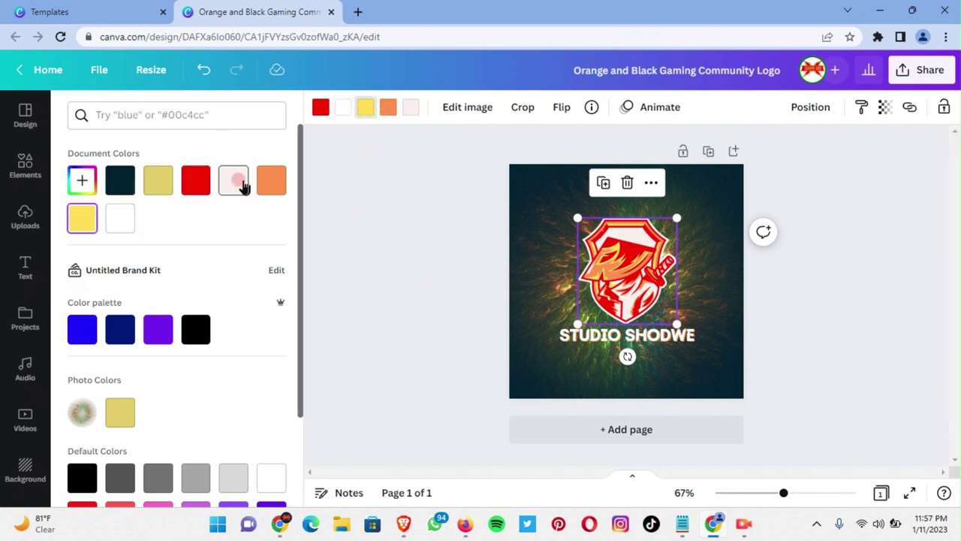
{"action": "left_click", "coordinate": [269, 179]}
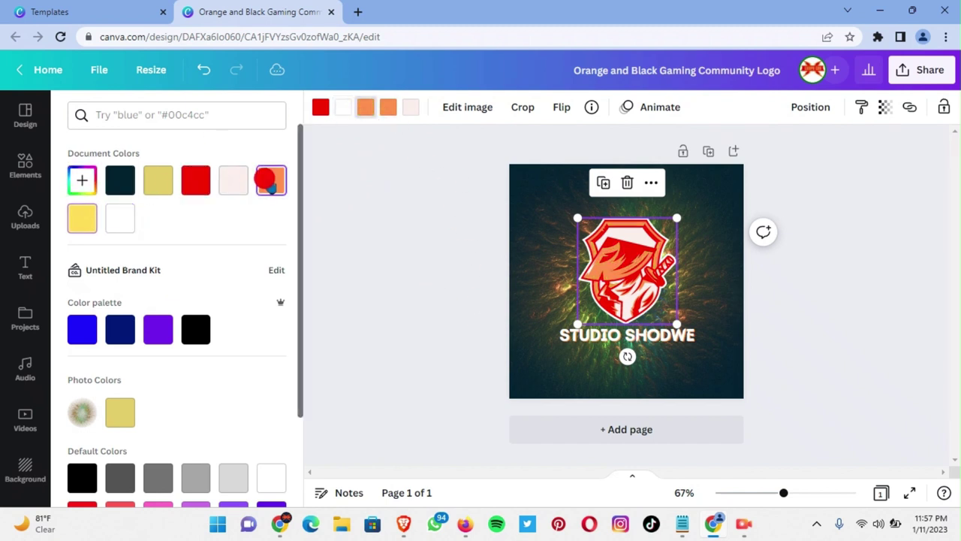
{"action": "left_click", "coordinate": [410, 110]}
{"action": "left_click", "coordinate": [82, 180]}
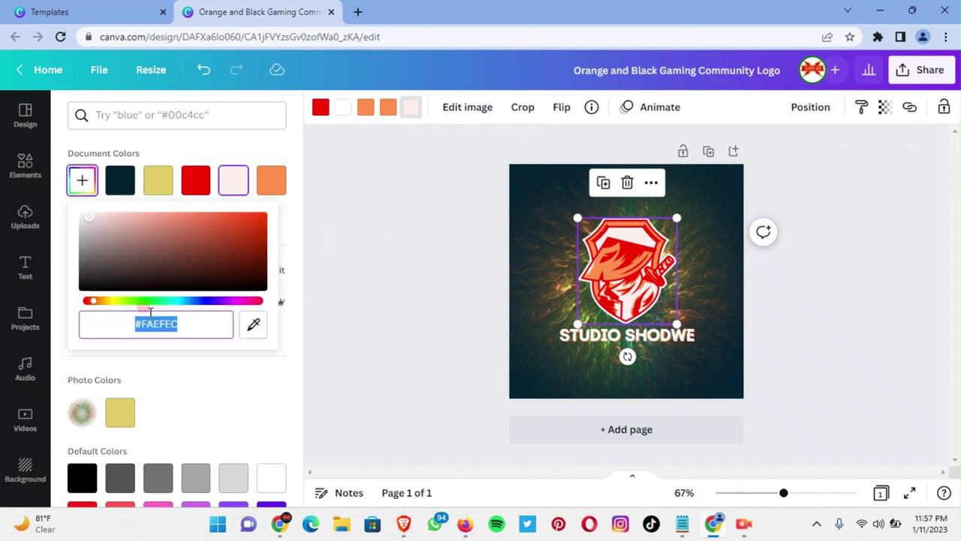
{"action": "left_click_drag", "start_coordinate": [82, 217], "coordinate": [65, 215]}
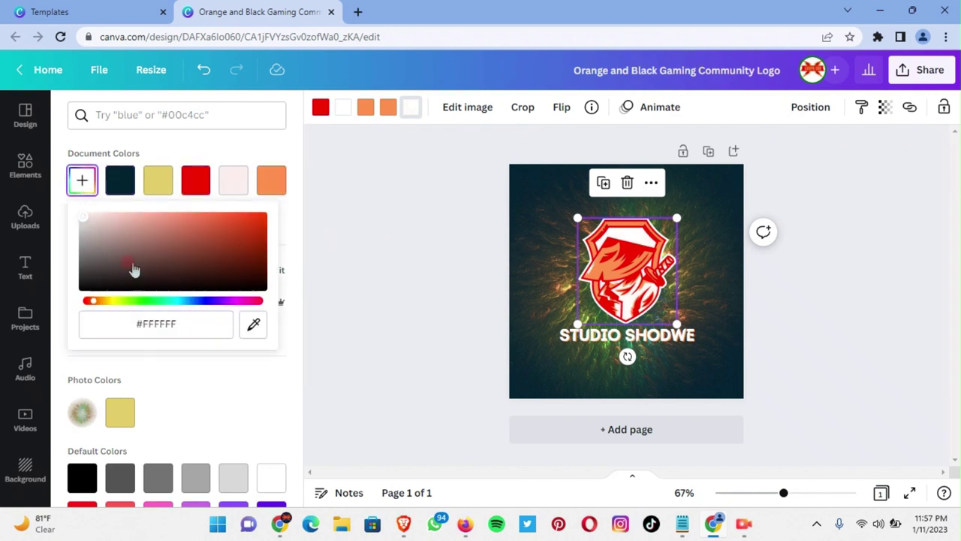
{"action": "left_click", "coordinate": [401, 216]}
Replace the dark textured background with a plain white fill after trying other document colours.
{"action": "left_click", "coordinate": [395, 301]}
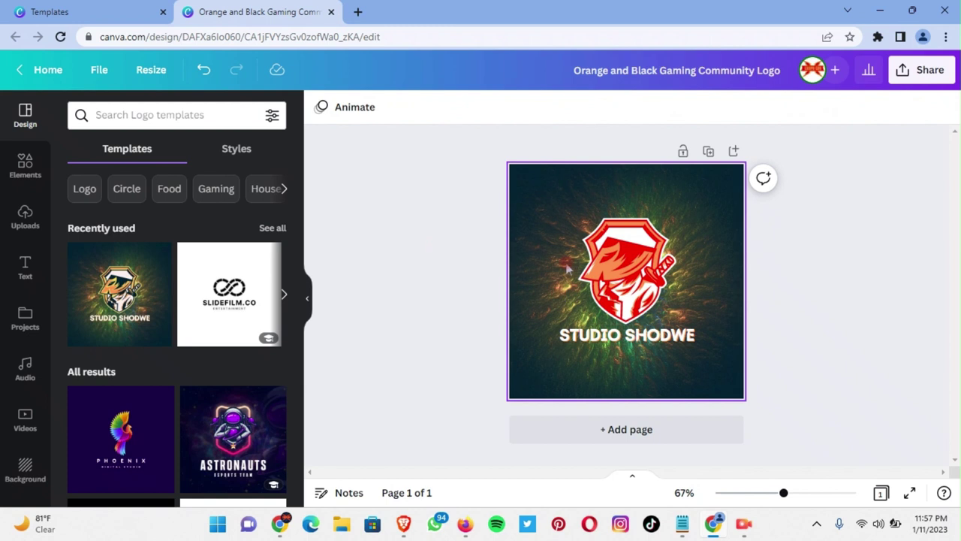
{"action": "left_click", "coordinate": [710, 190]}
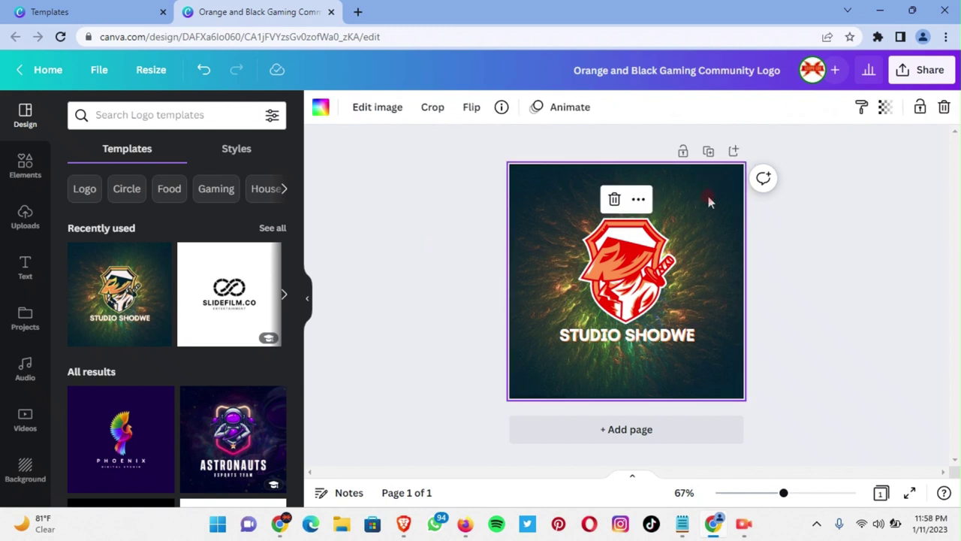
{"action": "left_click", "coordinate": [321, 106]}
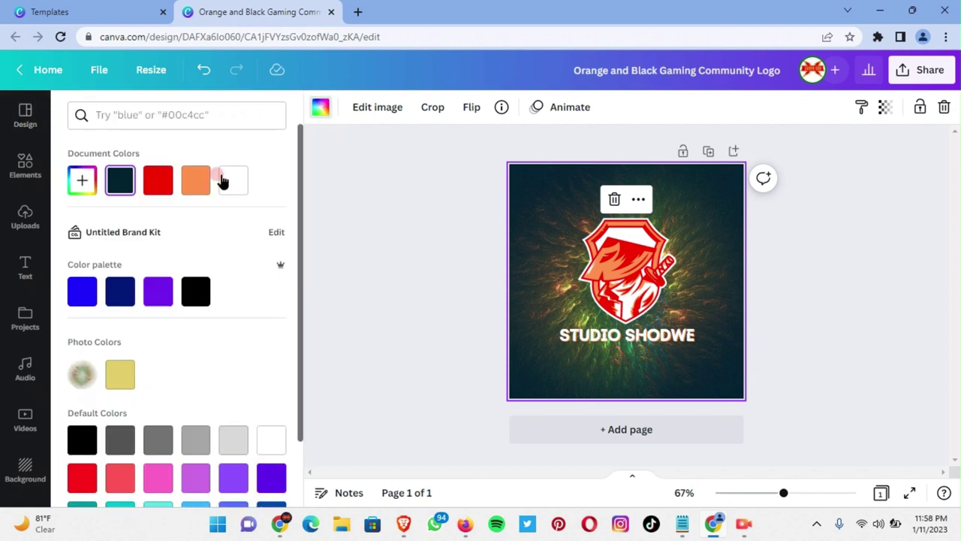
{"action": "left_click", "coordinate": [227, 181]}
{"action": "left_click", "coordinate": [195, 182]}
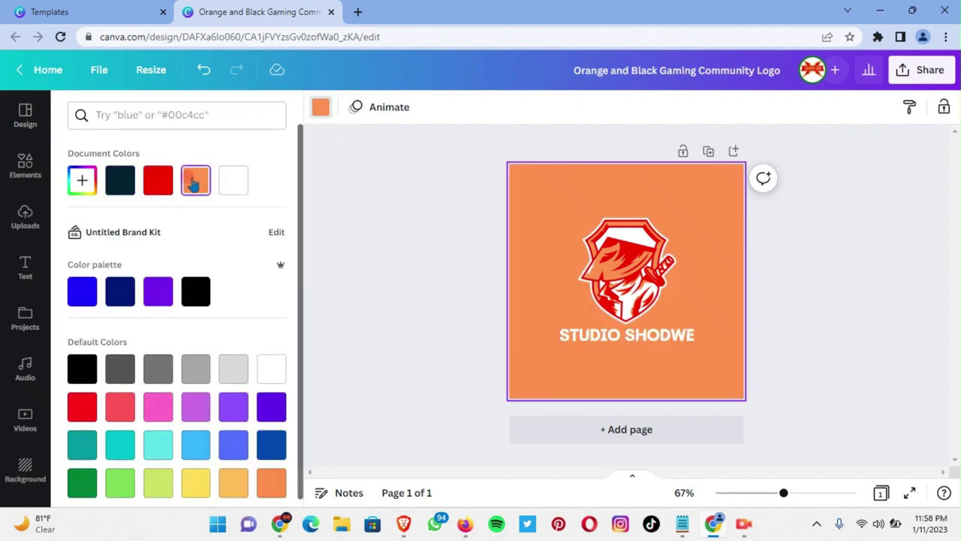
{"action": "left_click", "coordinate": [159, 184]}
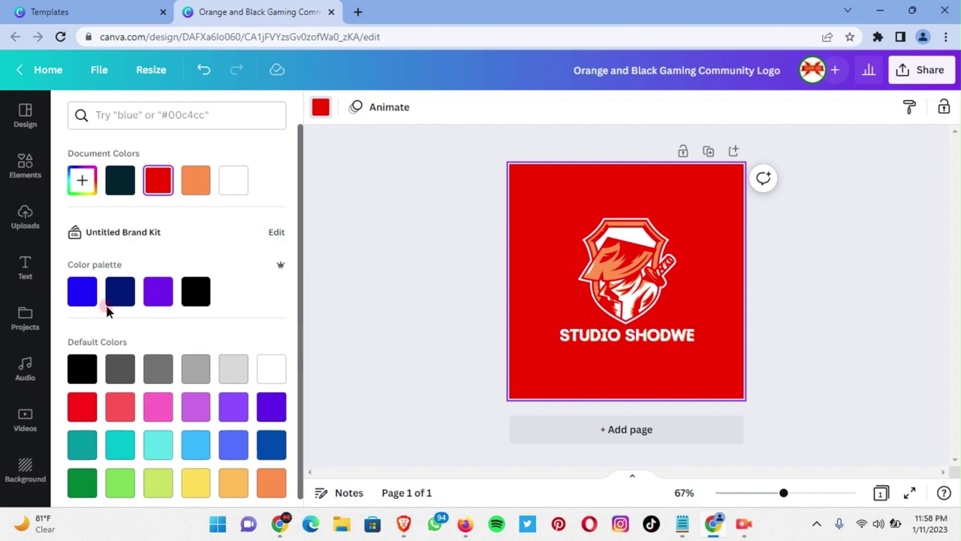
{"action": "left_click", "coordinate": [119, 180]}
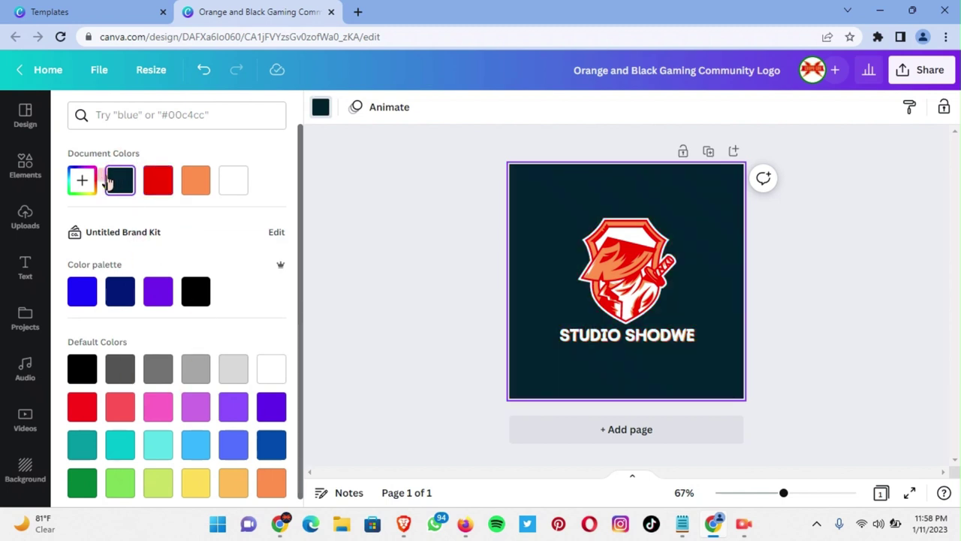
{"action": "left_click", "coordinate": [82, 180]}
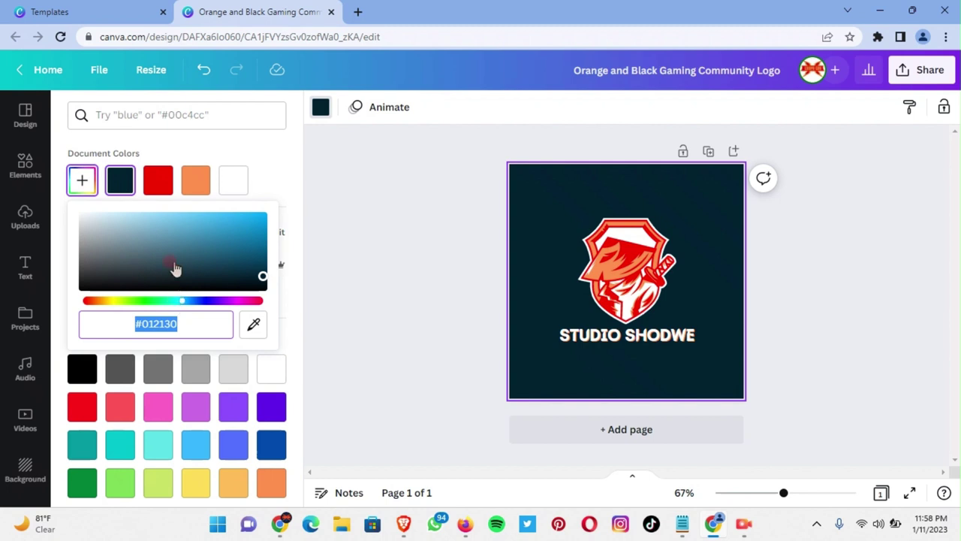
{"action": "left_click", "coordinate": [229, 182]}
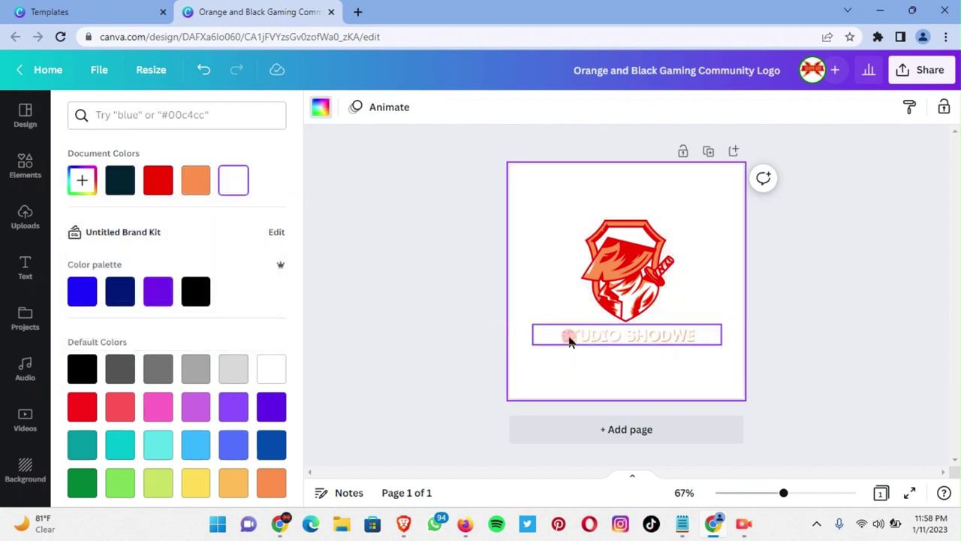
Replace the STUDIO SHODWE title text with 'GRAPHGODLAB'.
{"action": "left_click", "coordinate": [586, 336]}
{"action": "double_click", "coordinate": [596, 336]}
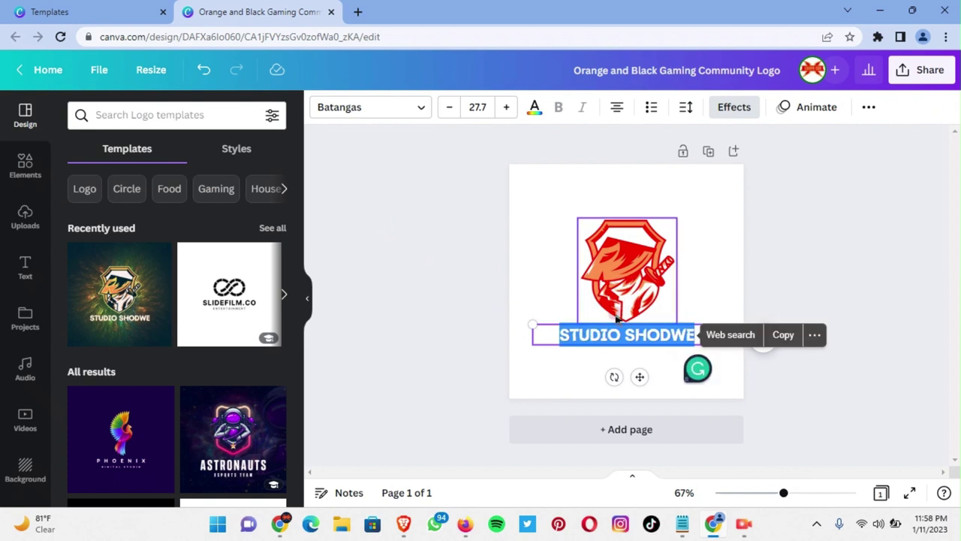
{"action": "type", "text": "GRAPHGOD"}
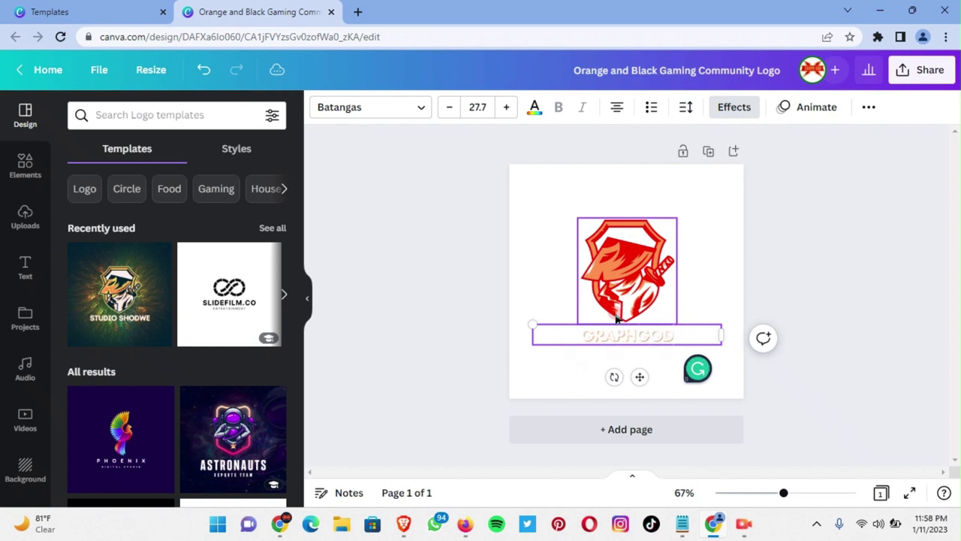
{"action": "type", "text": "LAB"}
Colour the GRAPHGODLAB title black (#000000).
{"action": "left_click", "coordinate": [534, 107]}
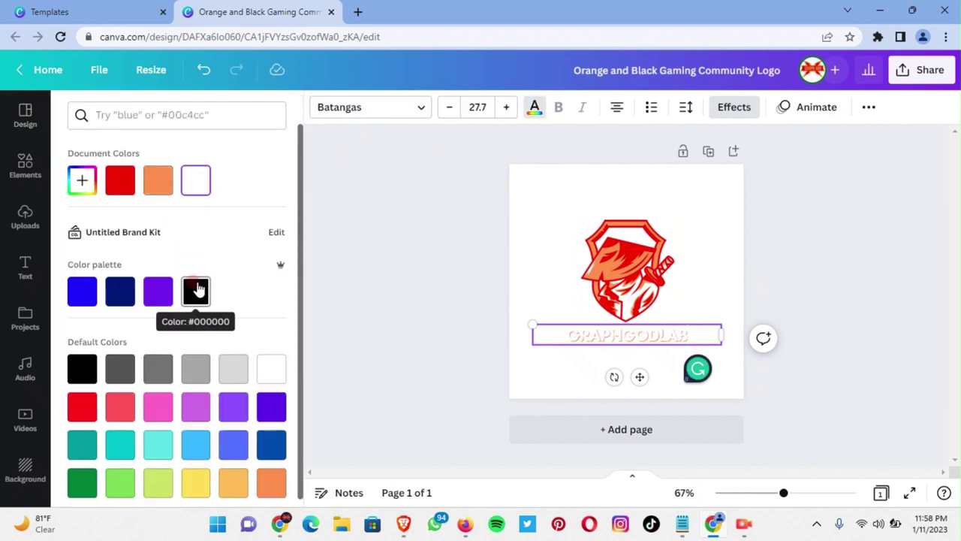
{"action": "left_click", "coordinate": [198, 293]}
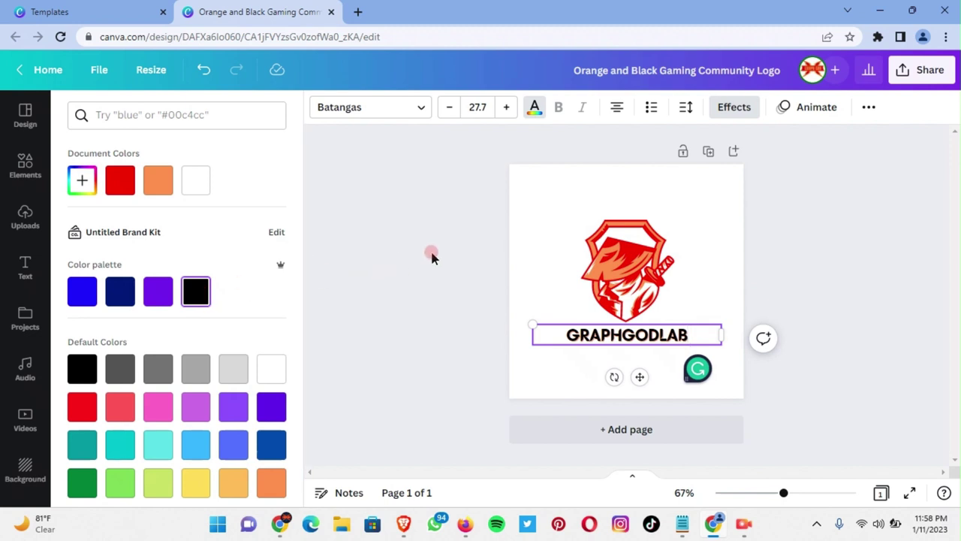
{"action": "left_click", "coordinate": [568, 267]}
{"action": "left_click", "coordinate": [807, 261]}
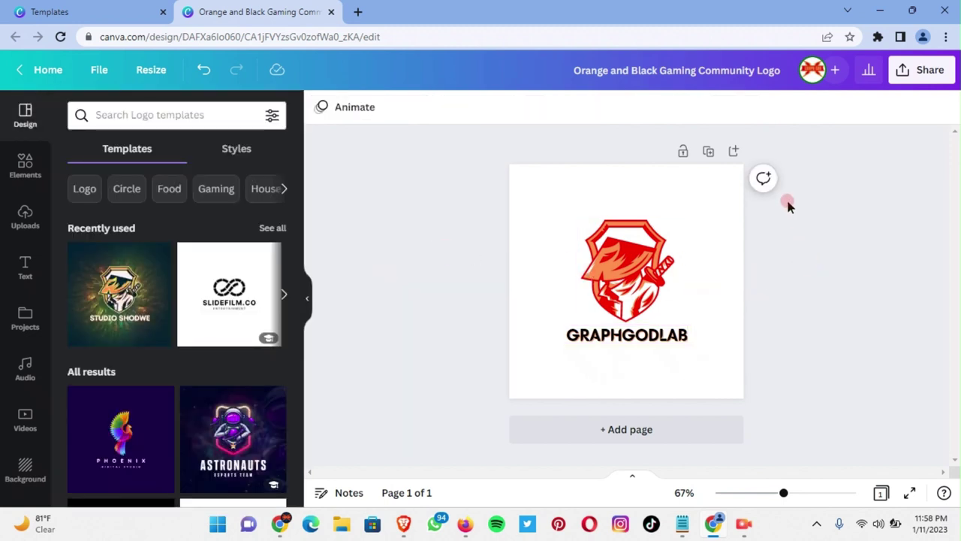